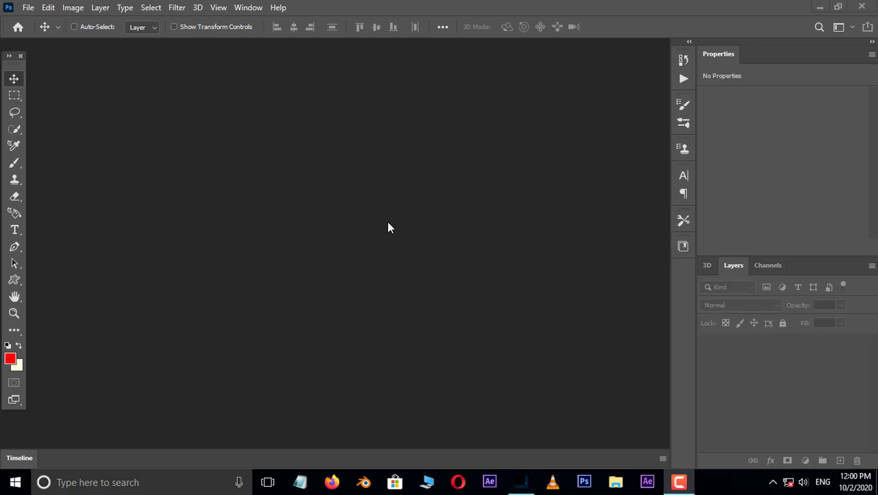
Open the shirtless man's pexels photo and zoom in on his chest.
key("ctrl+o")
left_click(208, 116)
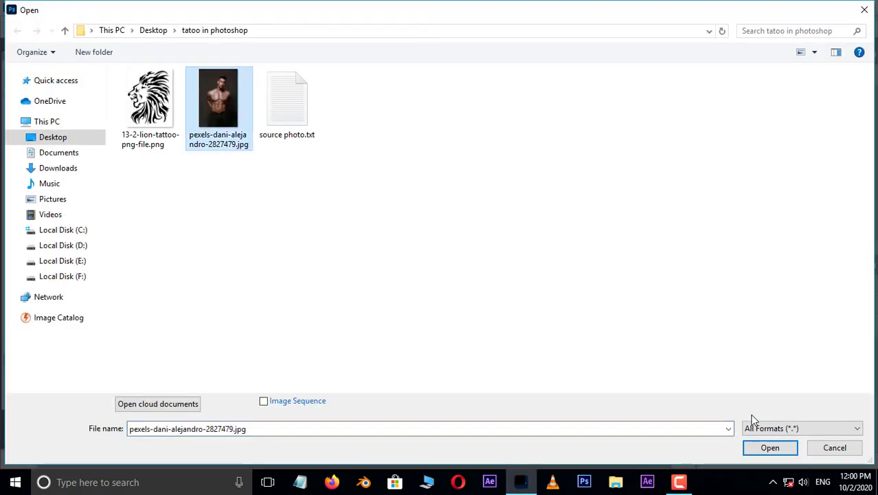
left_click(769, 447)
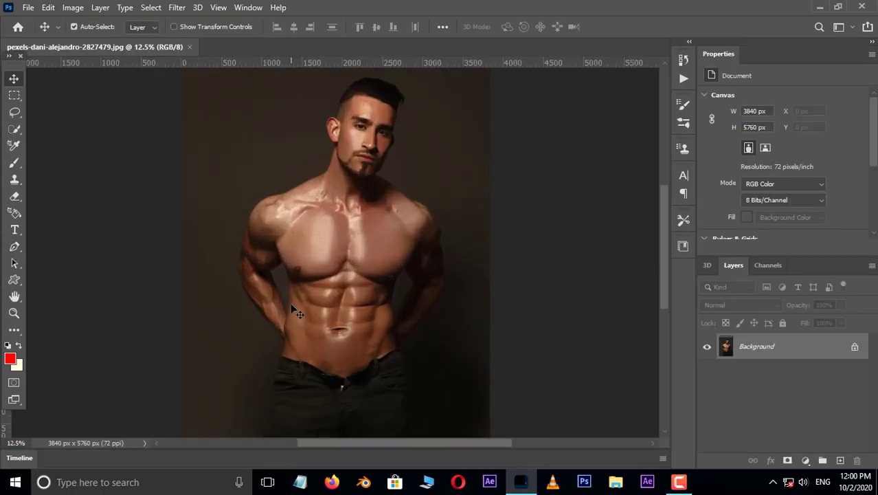
key("ctrl+plus")
key("ctrl+plus")
key("ctrl+plus")
Place Embedded the lion tattoo PNG onto the chest photo as its own layer.
left_click(29, 7)
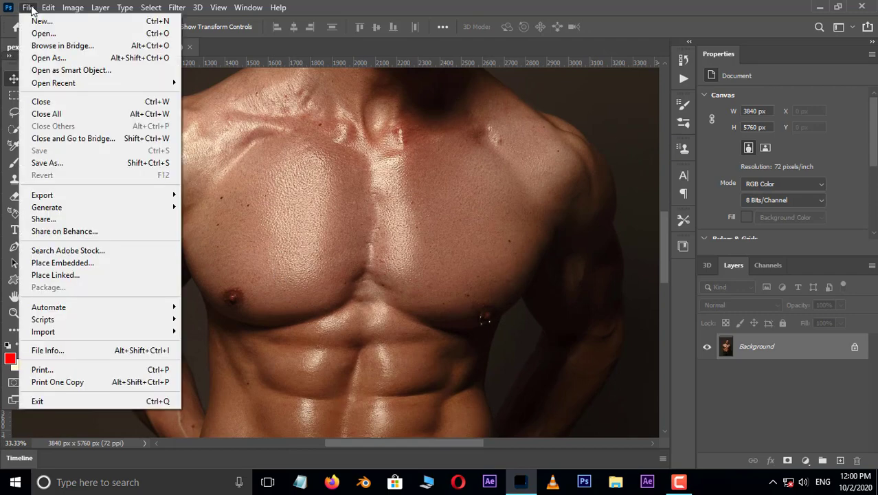
left_click(62, 262)
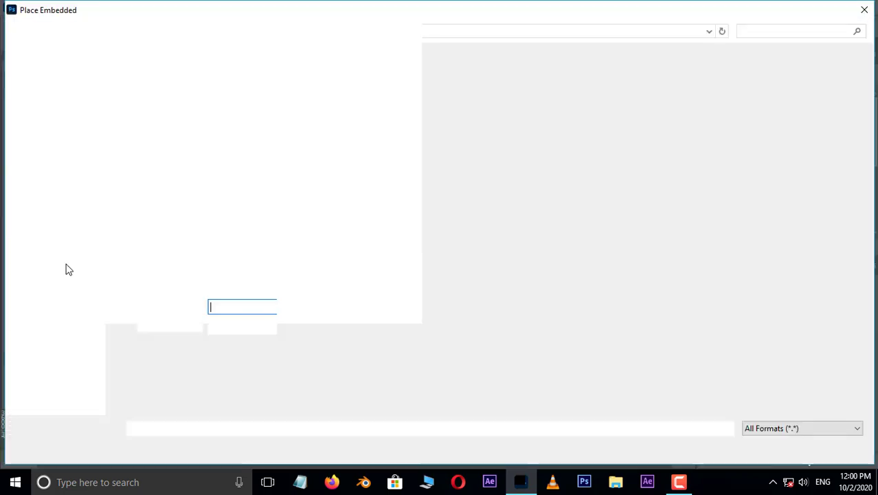
left_click(151, 103)
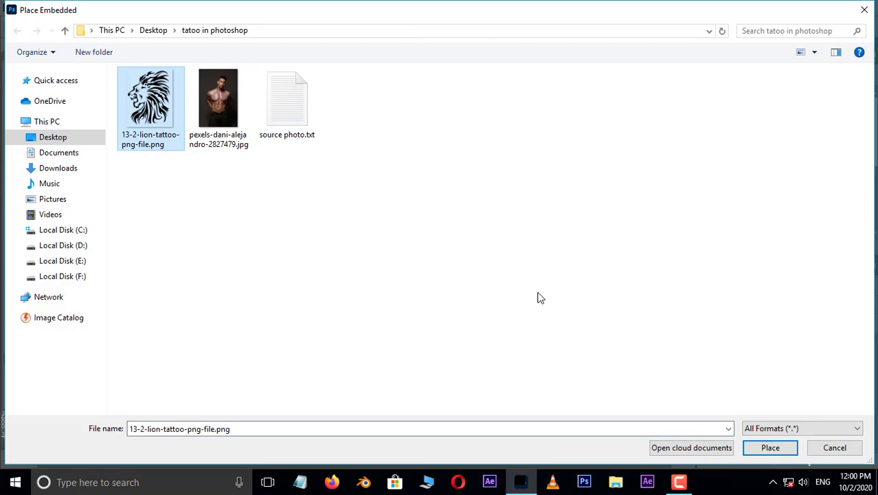
left_click(771, 448)
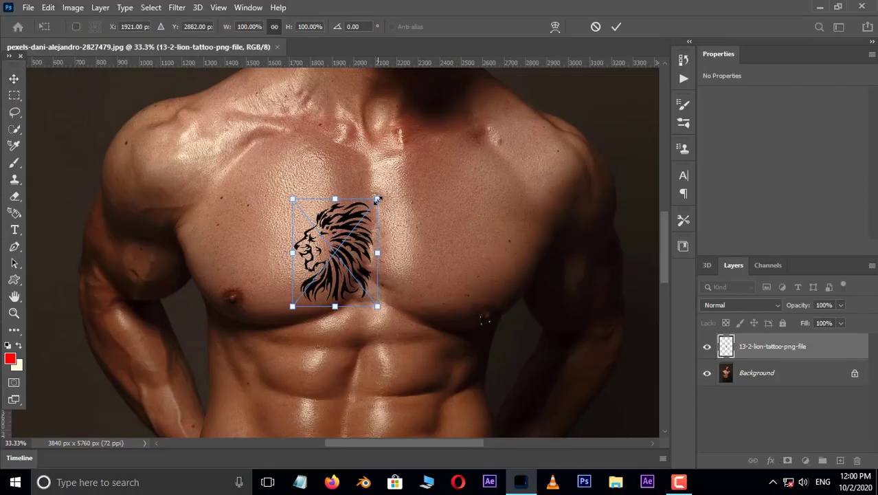
Scale the lion tattoo to about 200%, move it up-left, and flip it horizontally.
left_click_drag(378, 198, 472, 142)
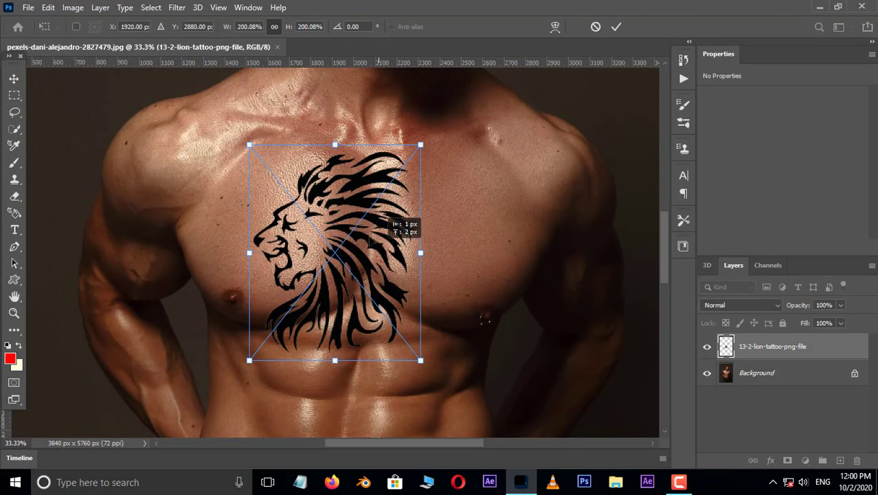
left_click_drag(411, 251, 338, 226)
right_click(337, 230)
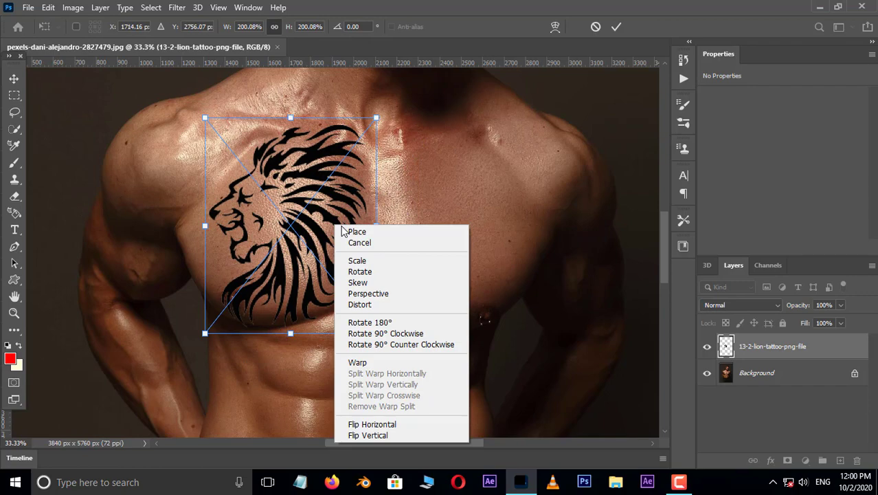
left_click(374, 424)
Rotate the tattoo to tilt along the chest and enlarge it slightly over the pectoral.
left_click_drag(346, 242, 335, 229)
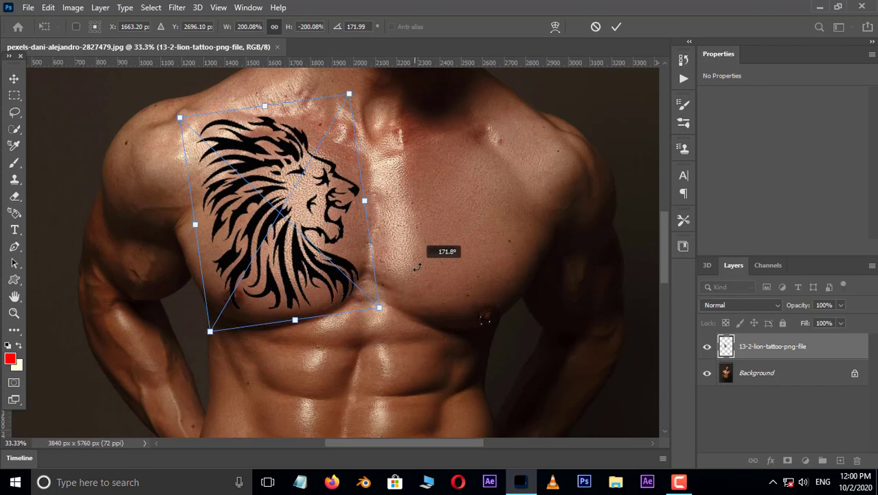
left_click_drag(414, 293, 344, 263)
left_click_drag(374, 304, 386, 315)
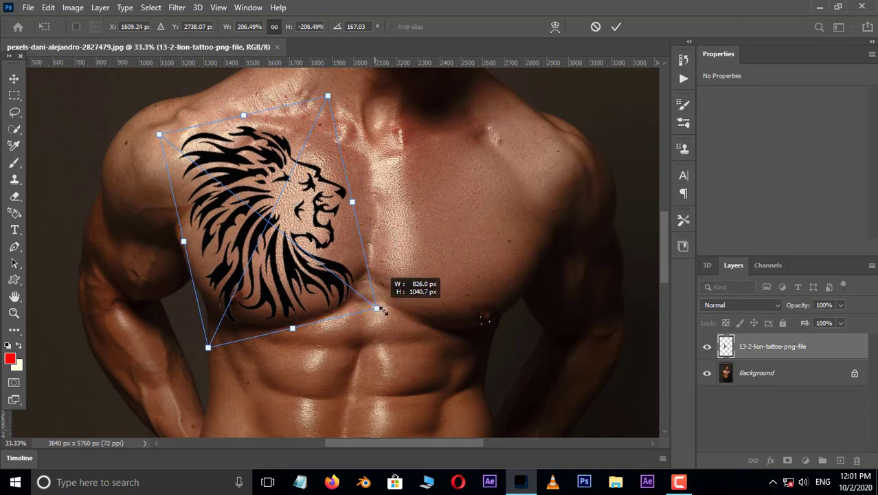
right_click(329, 237)
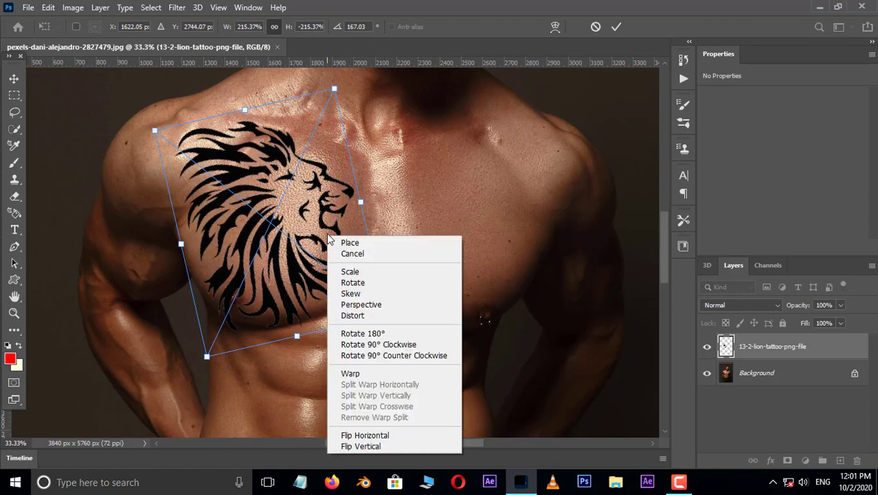
Warp the tattoo's corners and lower edge to curve around the pectoral and shoulder.
left_click(358, 373)
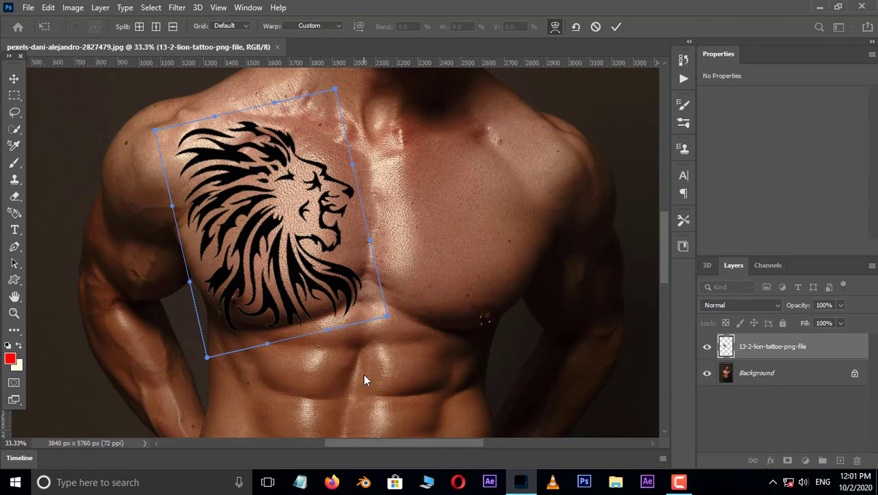
key("ctrl+plus")
key("ctrl+plus")
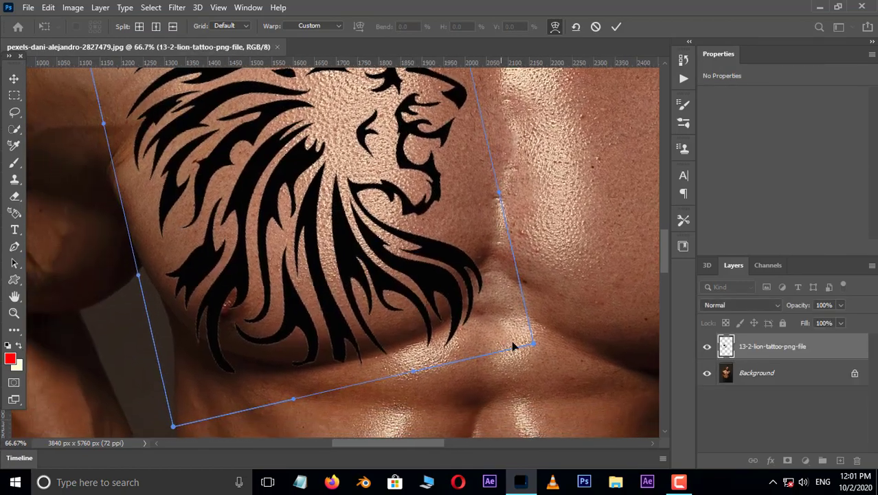
left_click_drag(534, 343, 527, 274)
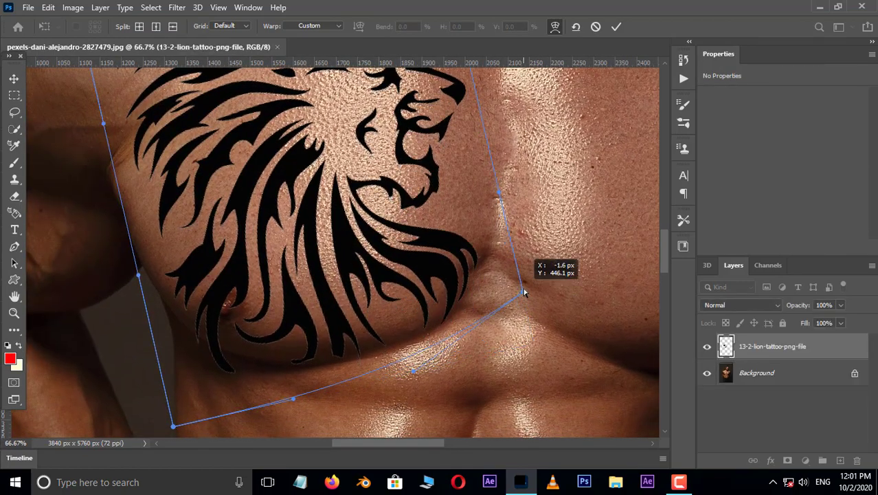
left_click_drag(173, 425, 144, 357)
left_click_drag(402, 383, 269, 196)
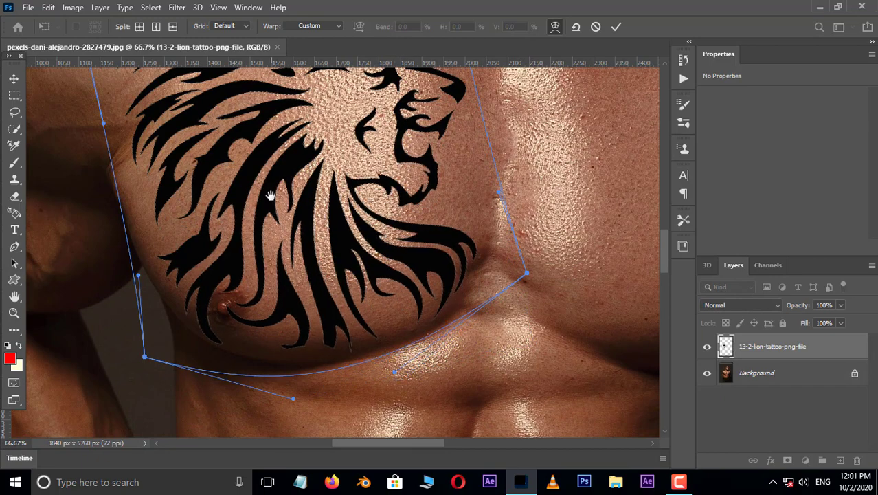
scroll(268, 196, "up", 3)
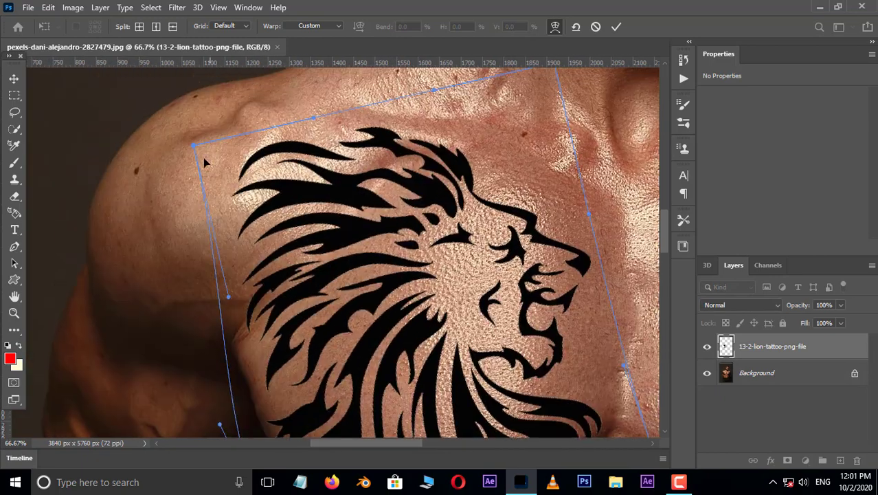
left_click_drag(204, 162, 278, 174)
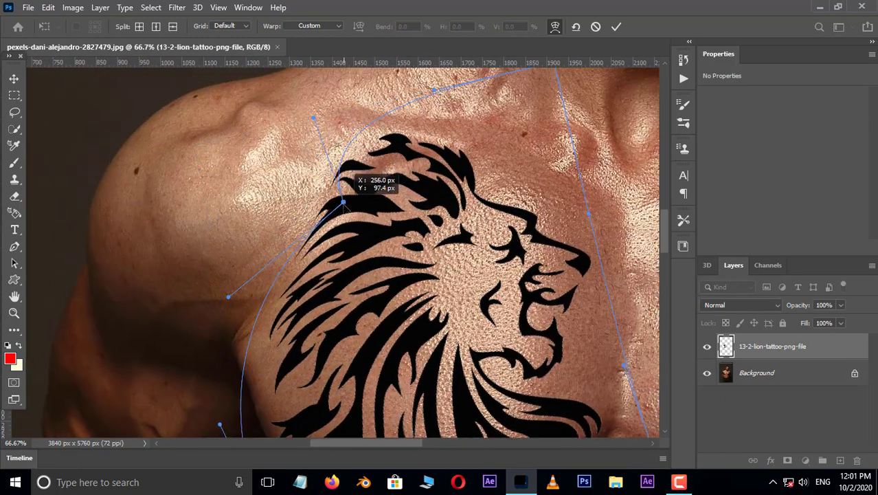
scroll(278, 174, "right", 3)
scroll(417, 291, "down", 4)
scroll(417, 290, "right", 3)
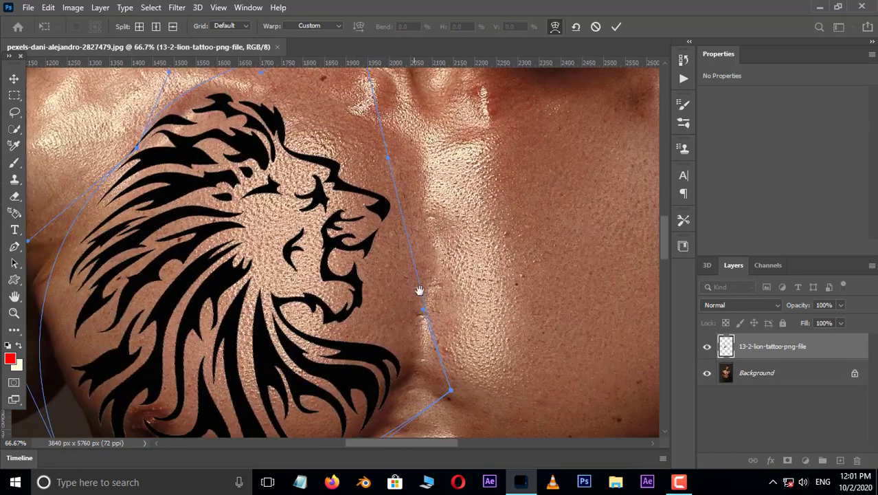
scroll(328, 278, "down", 2)
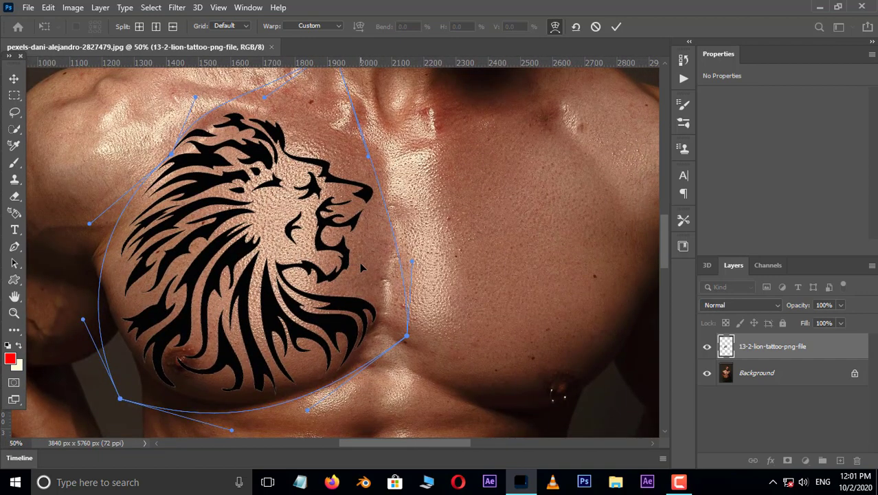
Commit the warp, then duplicate the Background photo and move the copy above the tattoo.
key("Return")
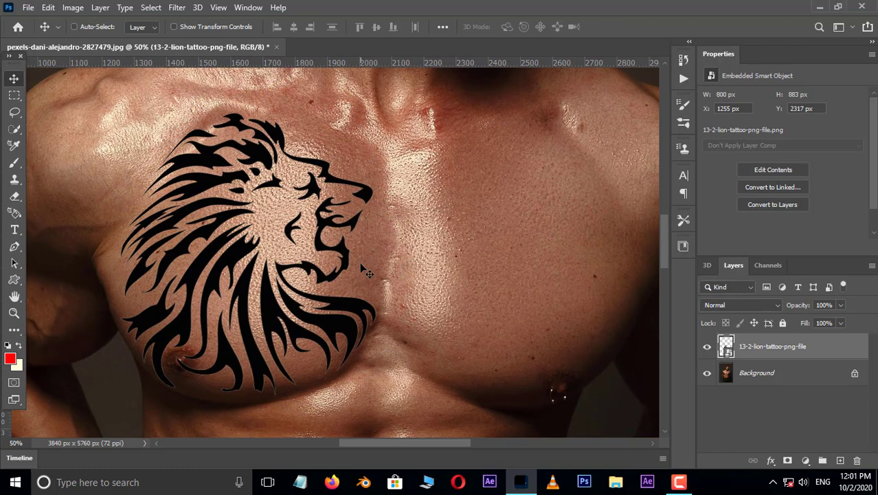
left_click(762, 382)
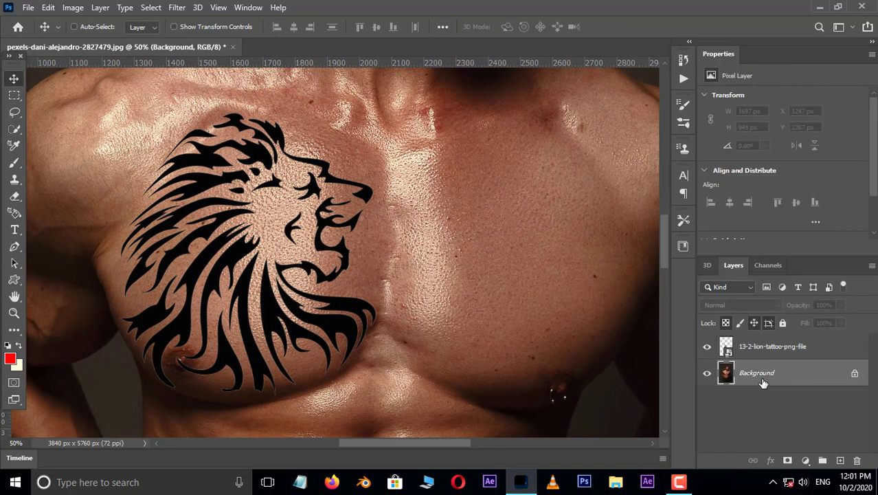
key("ctrl+j")
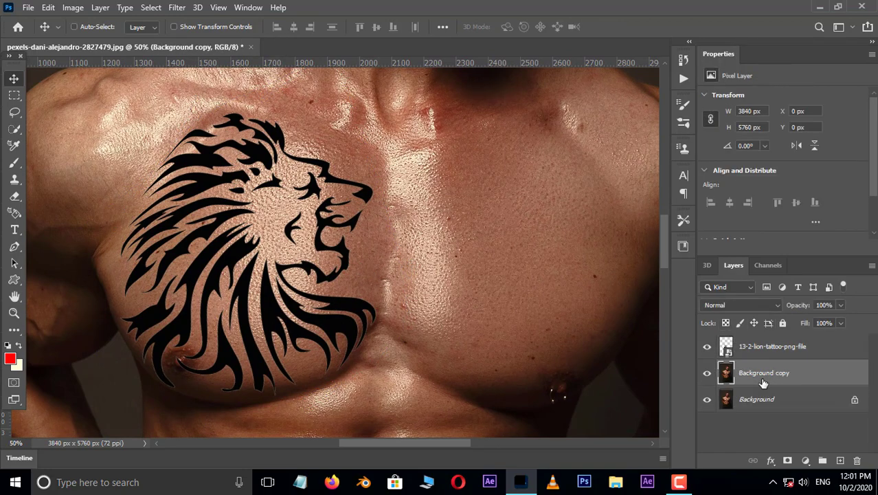
left_click_drag(769, 372, 771, 341)
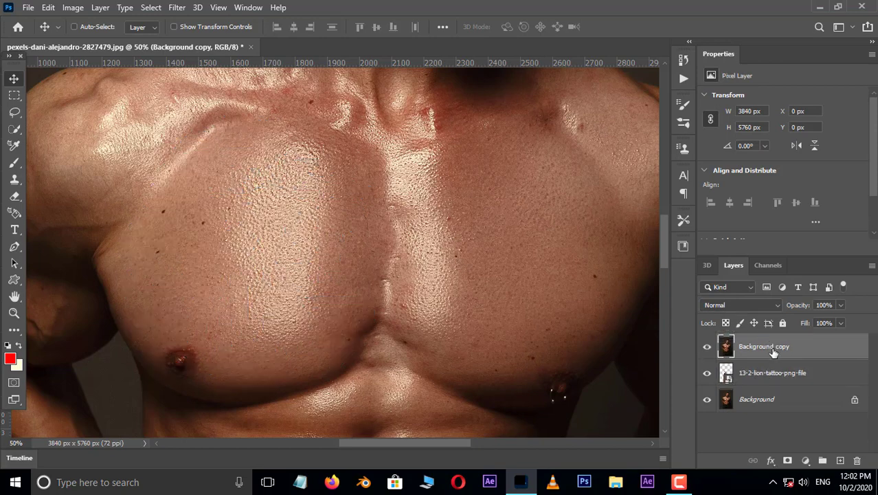
Desaturate the Background copy and apply a High Pass filter with 6.0-pixel radius.
left_click(76, 9)
mouse_move(93, 41)
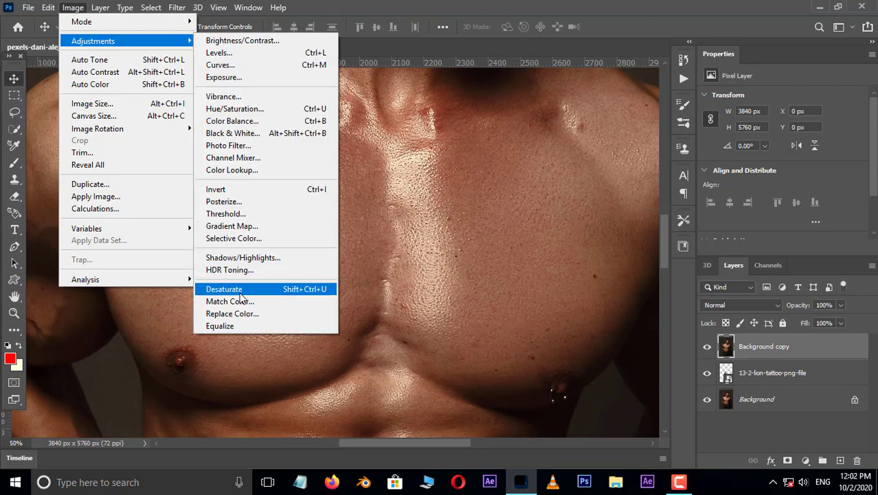
left_click(243, 290)
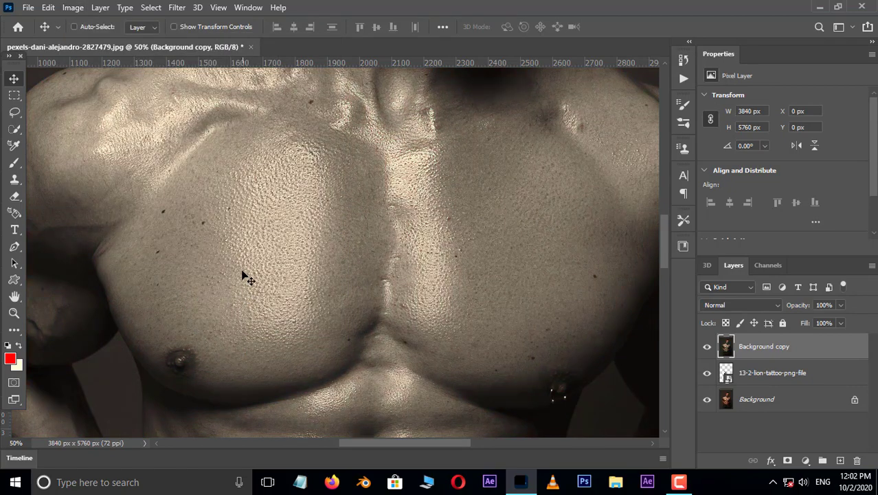
left_click(178, 8)
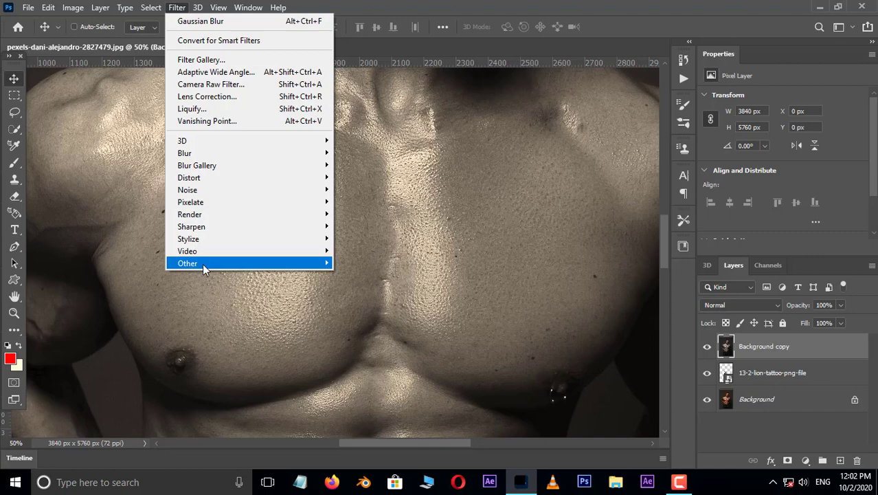
mouse_move(187, 264)
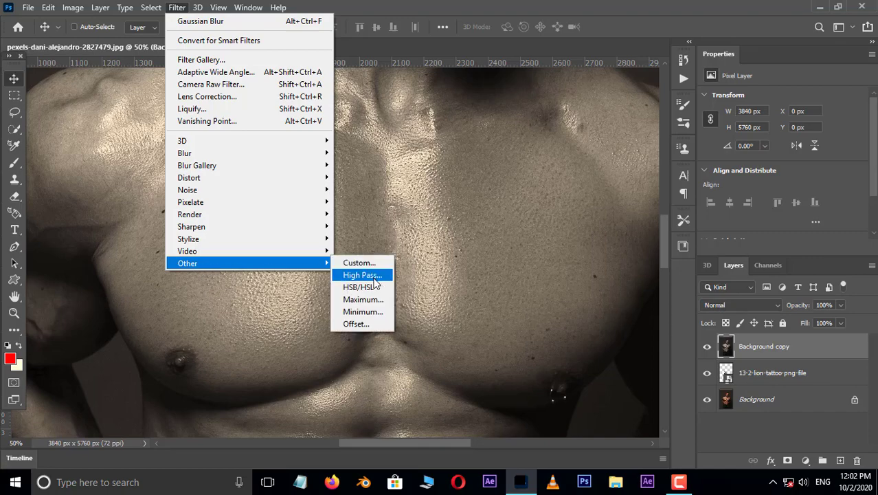
left_click(374, 278)
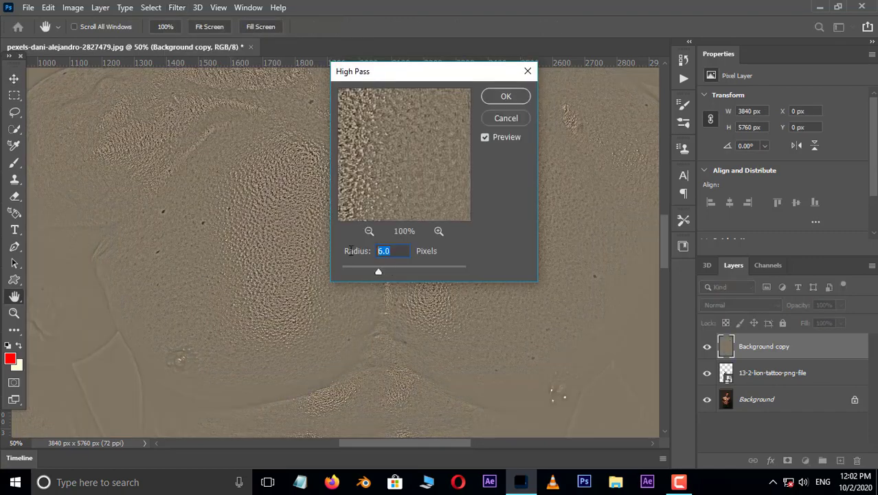
left_click(506, 97)
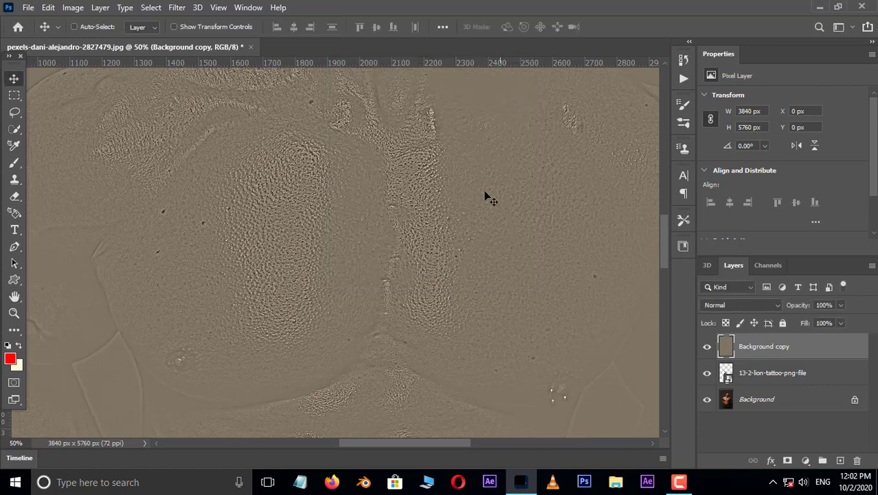
Clip the Background copy texture to the lion tattoo and set its blend mode to Linear Light.
right_click(770, 351)
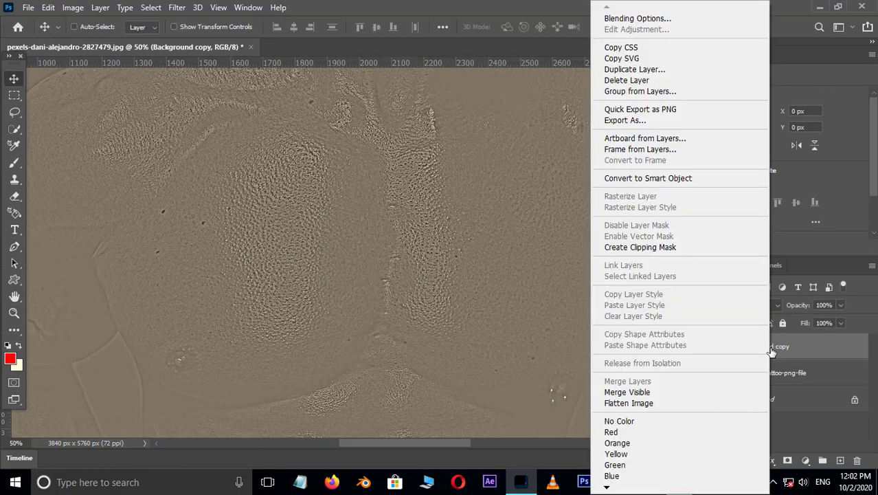
left_click(652, 247)
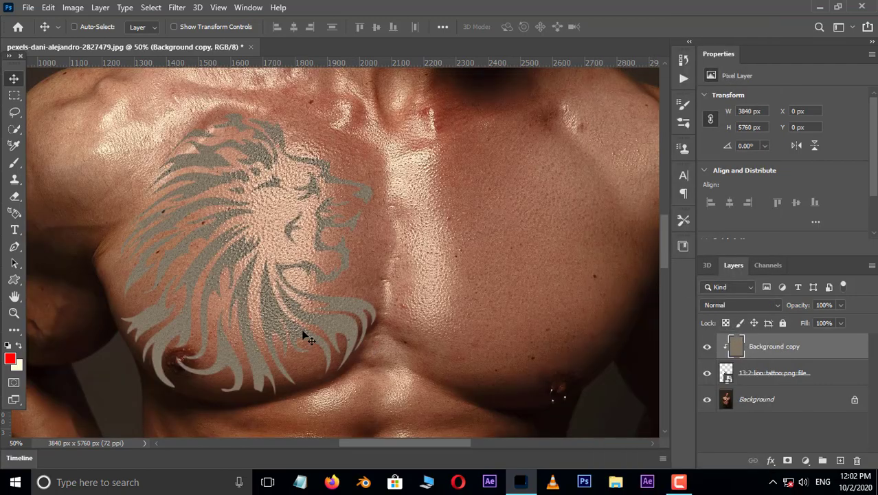
scroll(249, 342, "up", 1)
left_click_drag(300, 334, 333, 310)
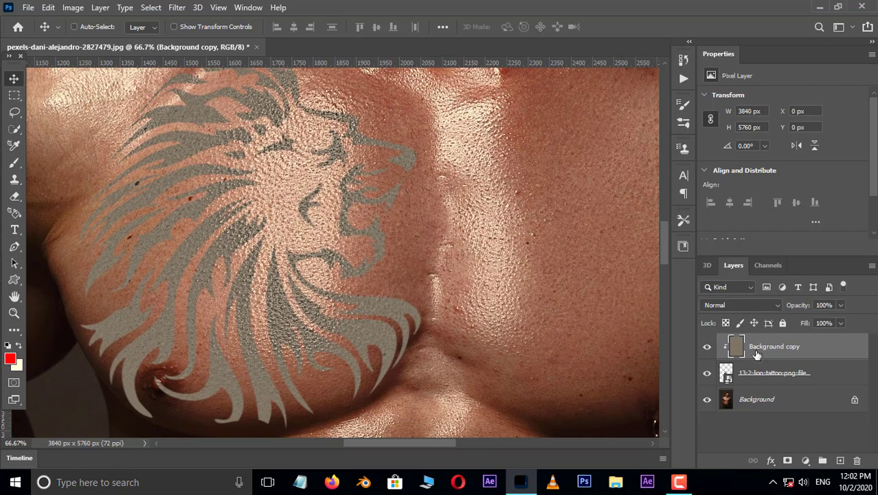
left_click(753, 309)
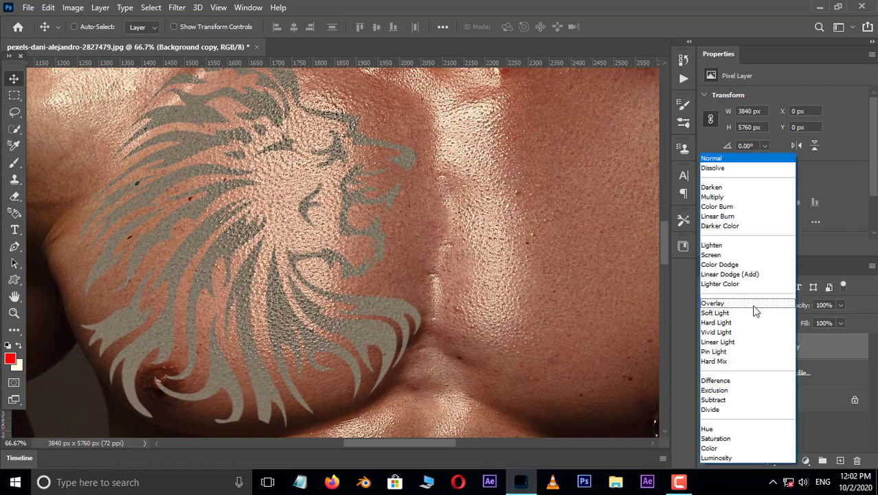
left_click(728, 342)
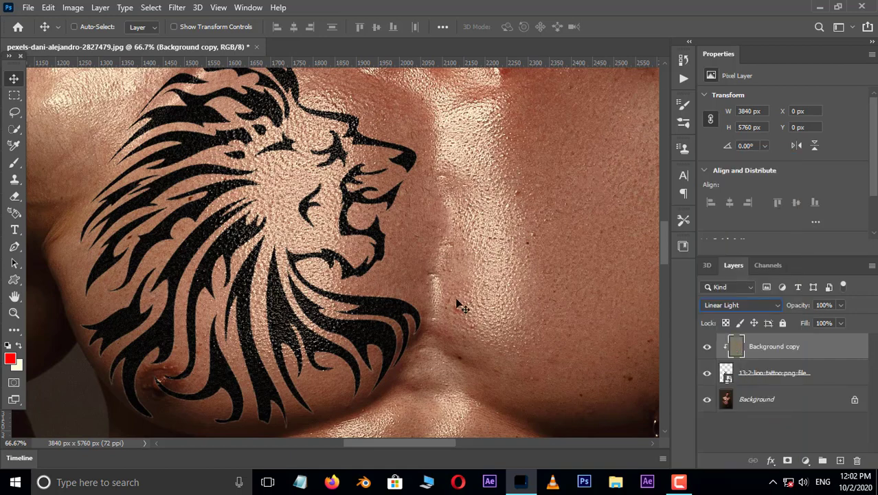
scroll(365, 268, "down", 3)
scroll(364, 268, "up", 2)
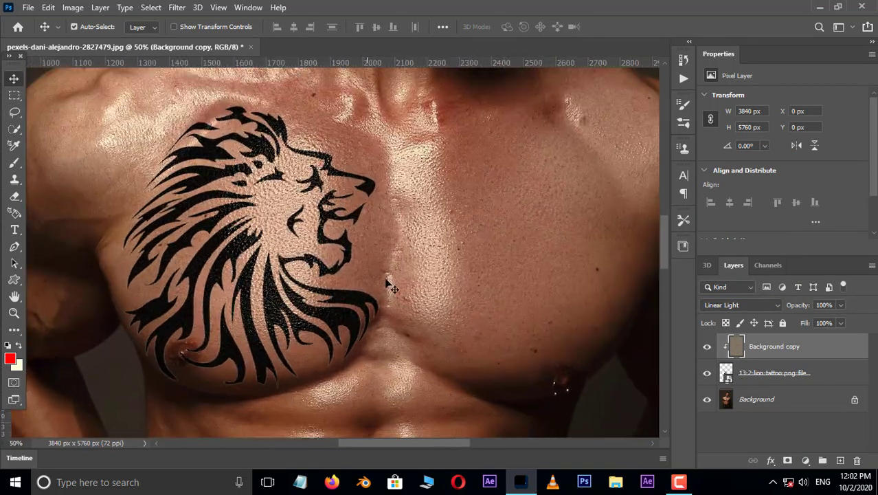
Select the lion tattoo layer and start Filter > Liquify on it.
left_click(784, 377)
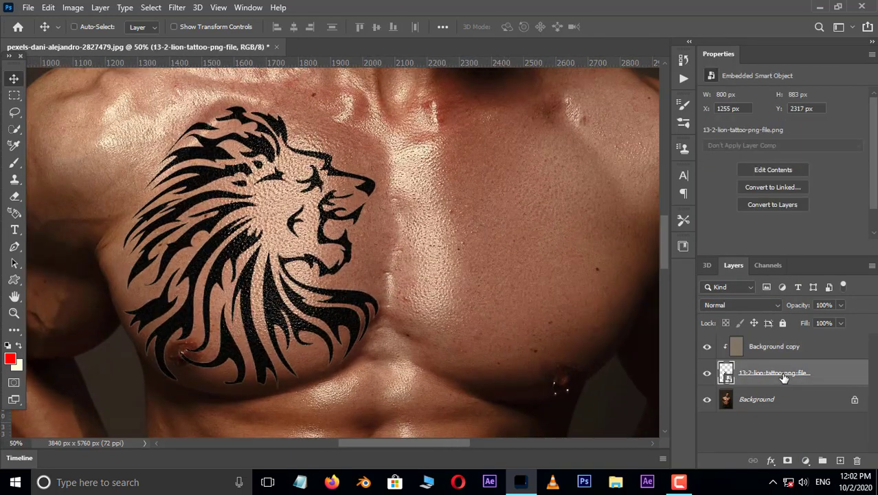
left_click(178, 8)
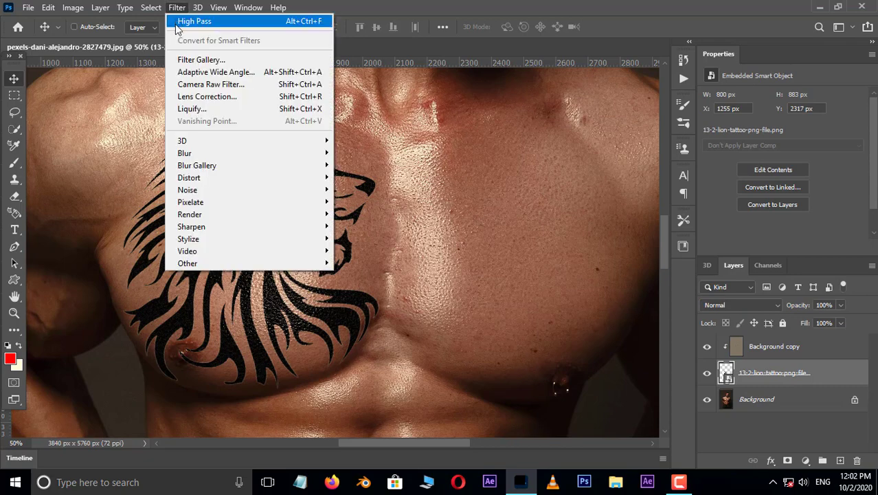
left_click(192, 109)
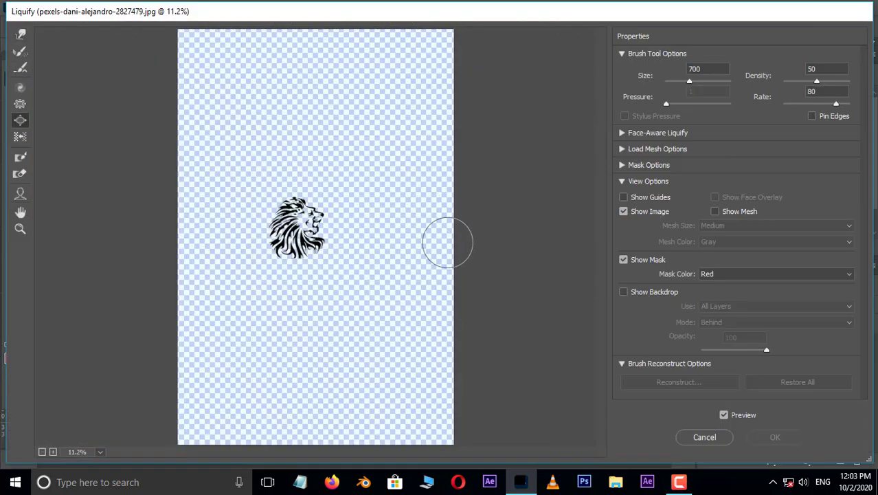
Zoom in on the lion and show the Background backdrop behind it at 100% opacity.
left_click(349, 317, "ctrl")
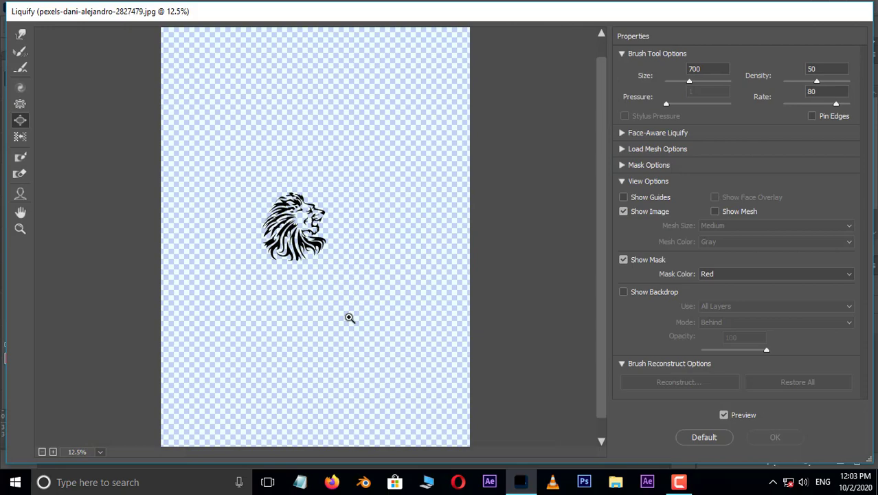
left_click(349, 317, "ctrl")
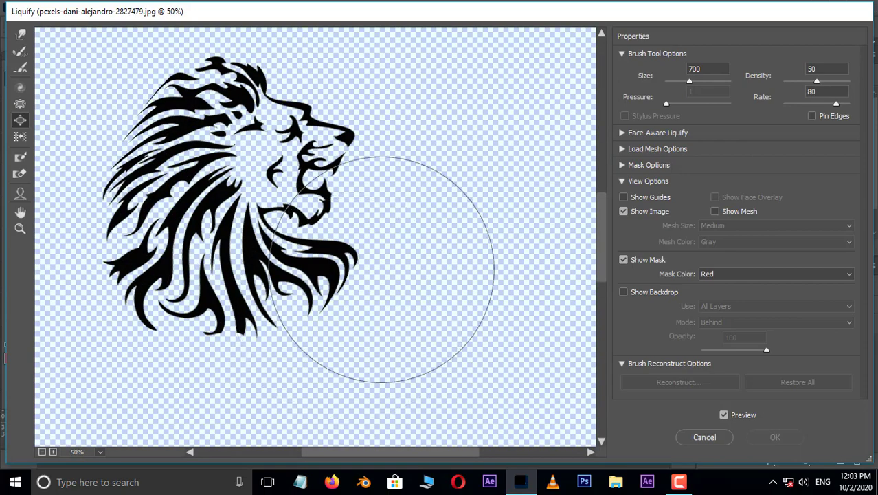
left_click_drag(402, 191, 444, 216)
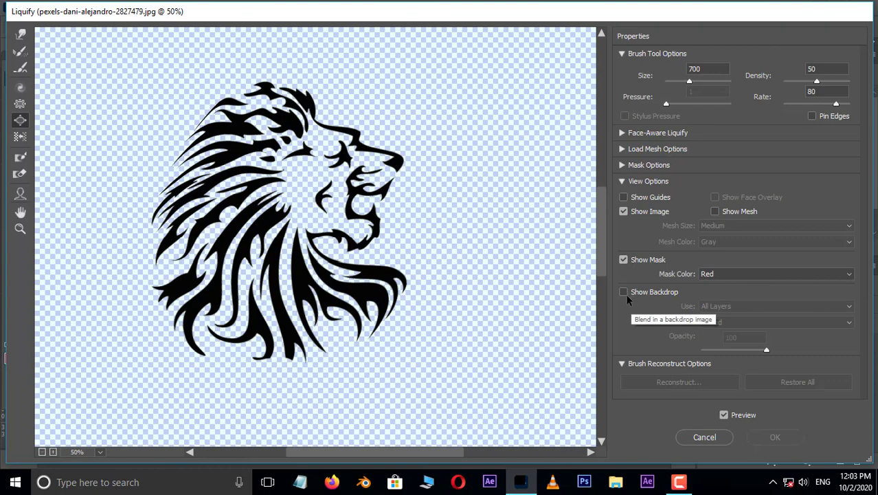
left_click(625, 294)
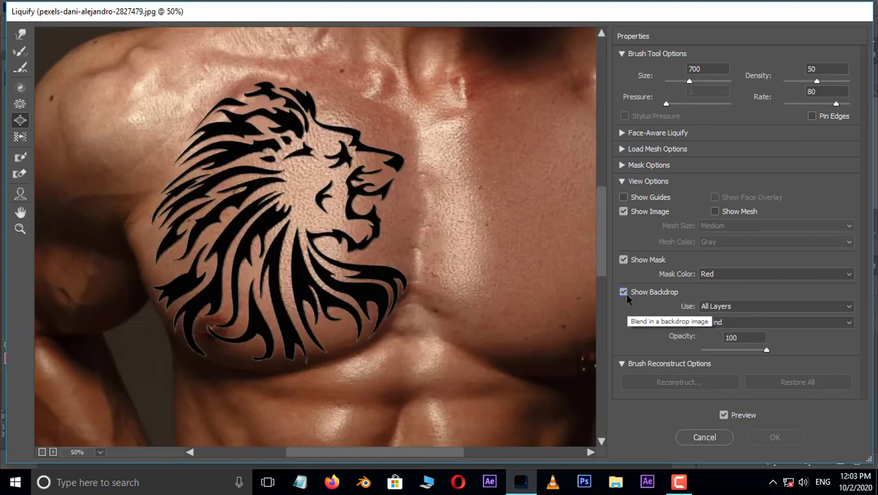
left_click(733, 310)
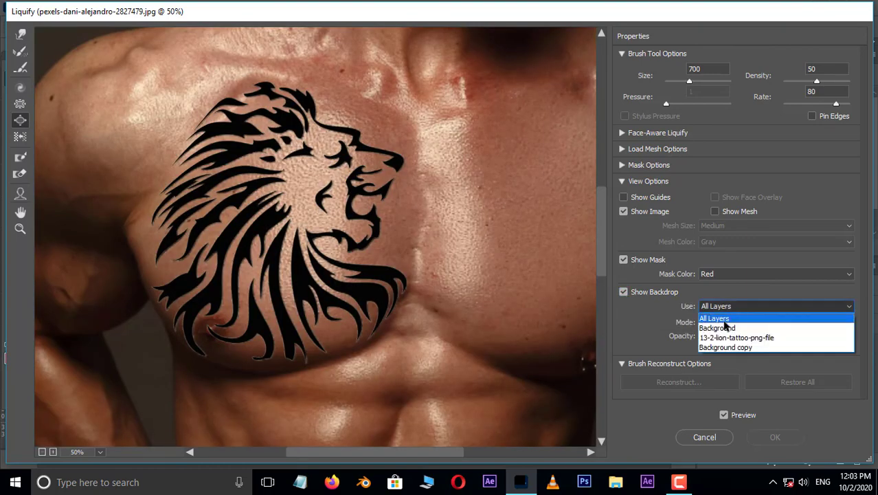
left_click(725, 327)
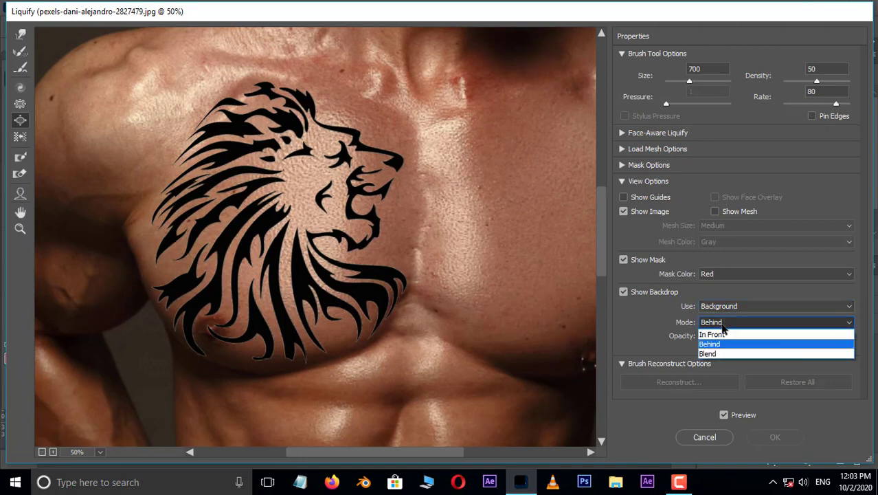
left_click(717, 345)
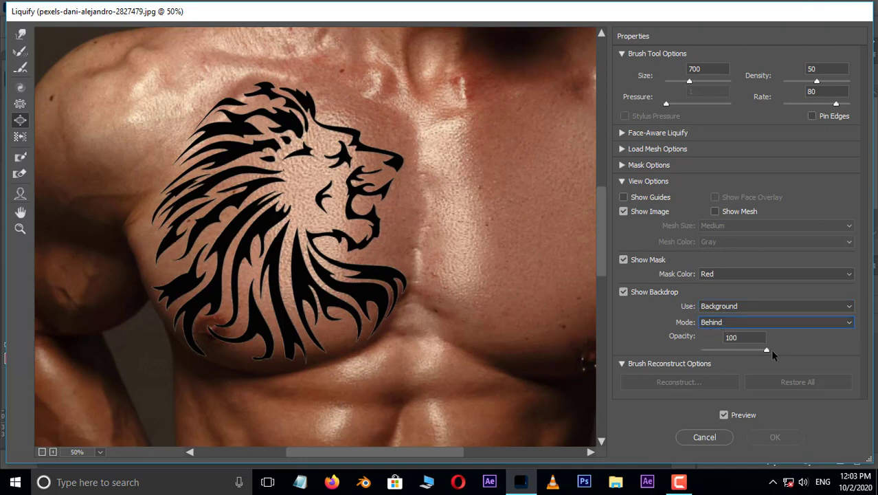
mouse_move(766, 352)
left_mouse_down()
mouse_move(737, 352)
mouse_move(781, 353)
left_mouse_up()
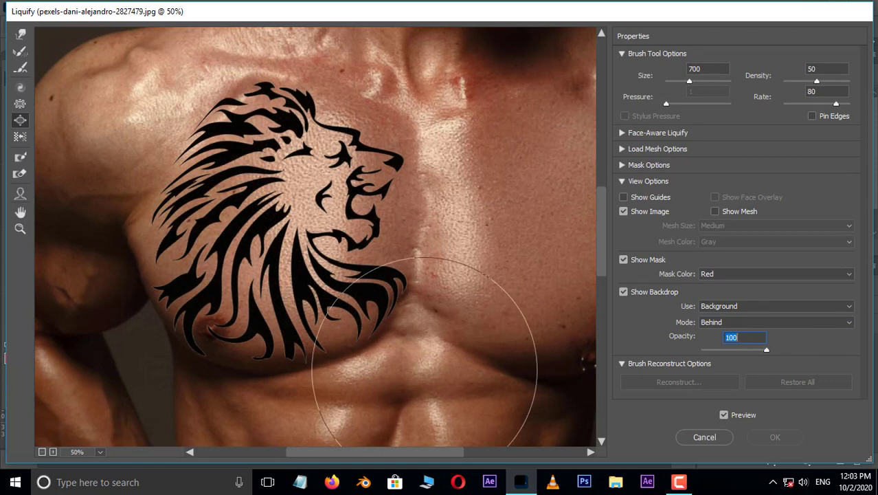
Select the Forward Warp tool and set its brush size to 80.
left_click(21, 36)
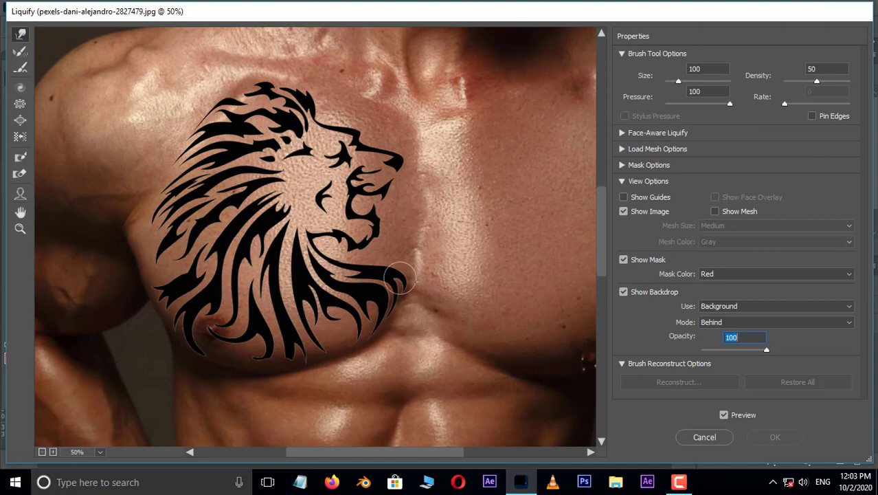
scroll(219, 361, "up", 2)
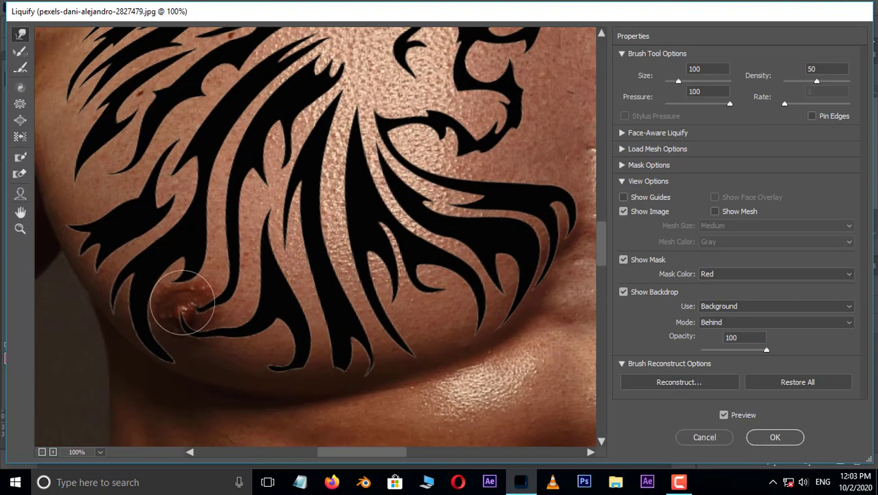
key("bracketleft")
key("bracketleft")
key("bracketleft")
key("bracketleft")
key("bracketleft")
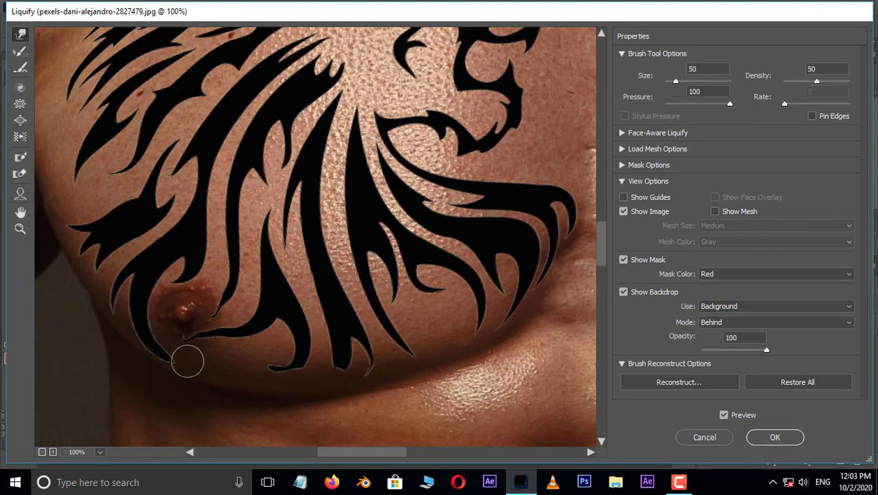
scroll(196, 323, "up", 3)
scroll(202, 310, "up", 3)
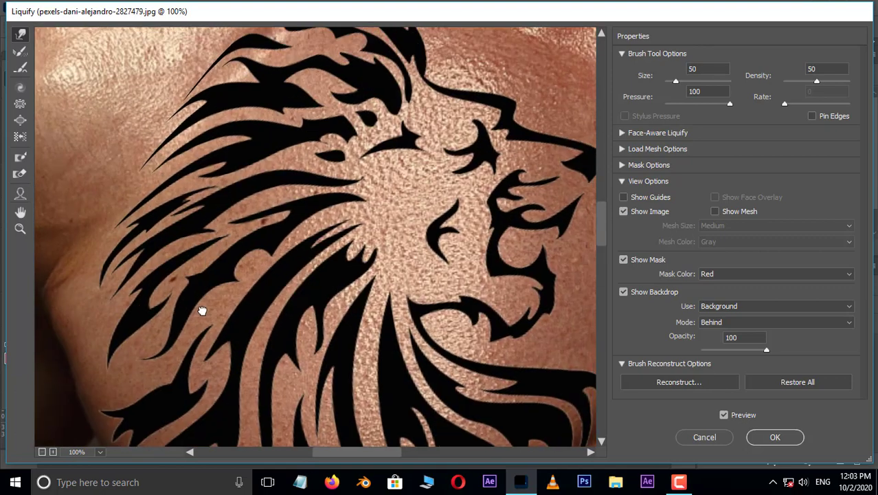
scroll(202, 310, "up", 3)
key("bracketright")
key("bracketright")
key("bracketright")
scroll(113, 289, "down", 1)
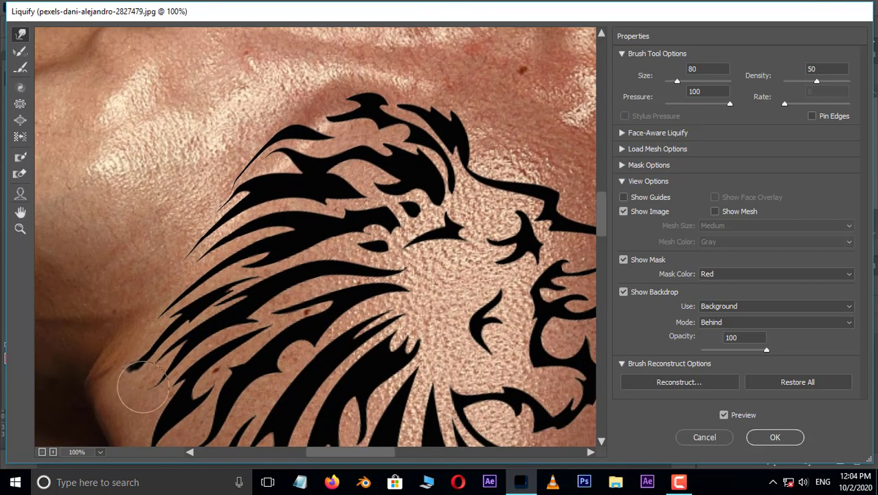
Push the lion's lower-left and top-left mane spikes to follow the chest contour.
left_click_drag(143, 388, 118, 346)
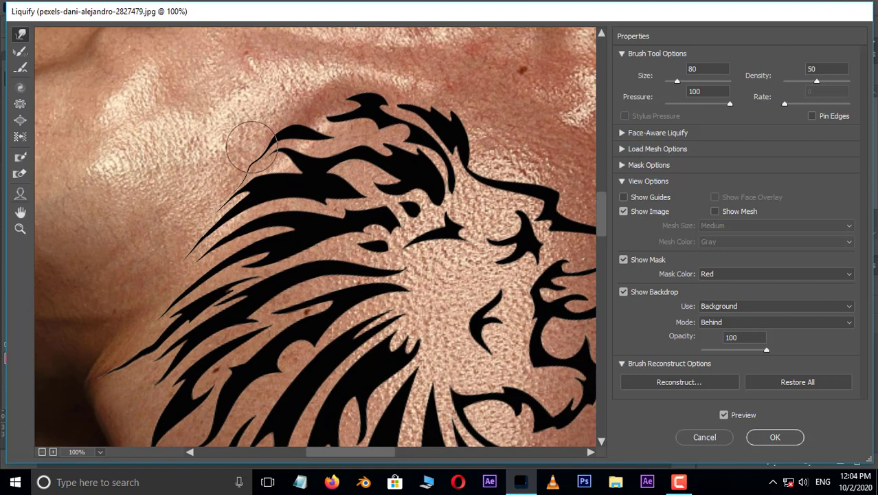
left_click_drag(268, 137, 203, 220)
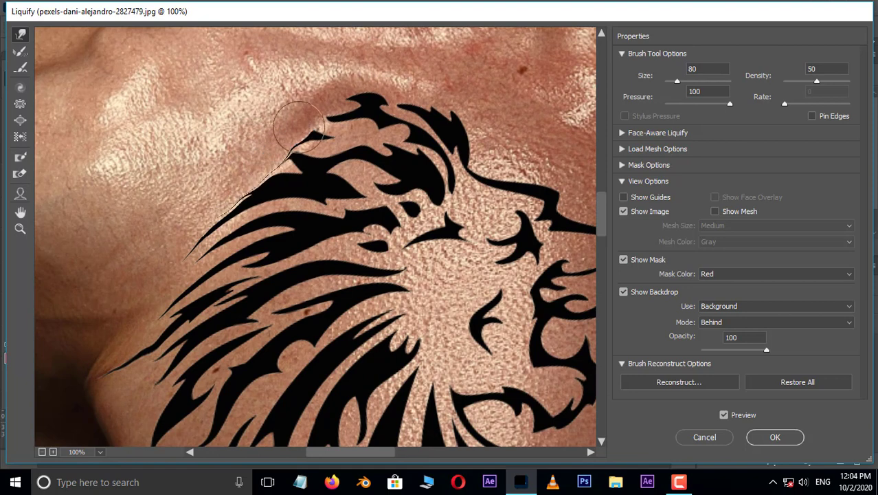
left_click_drag(299, 128, 199, 209)
left_click_drag(276, 137, 182, 212)
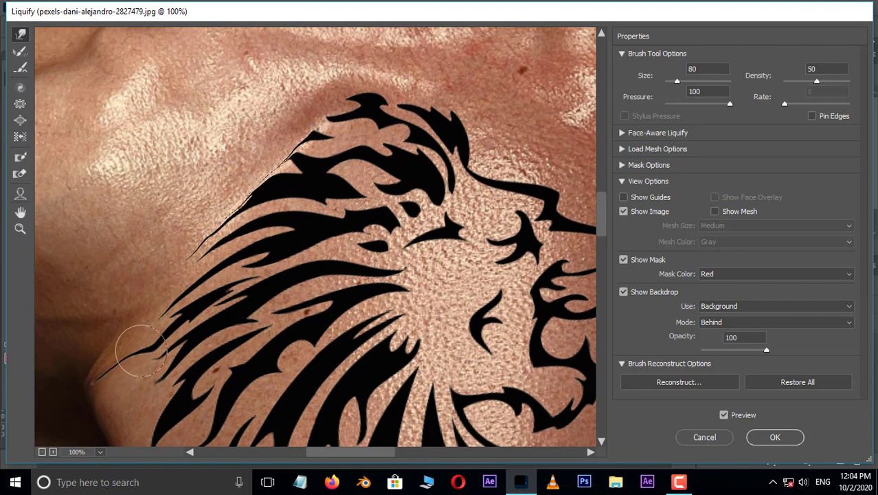
left_click_drag(141, 350, 114, 397)
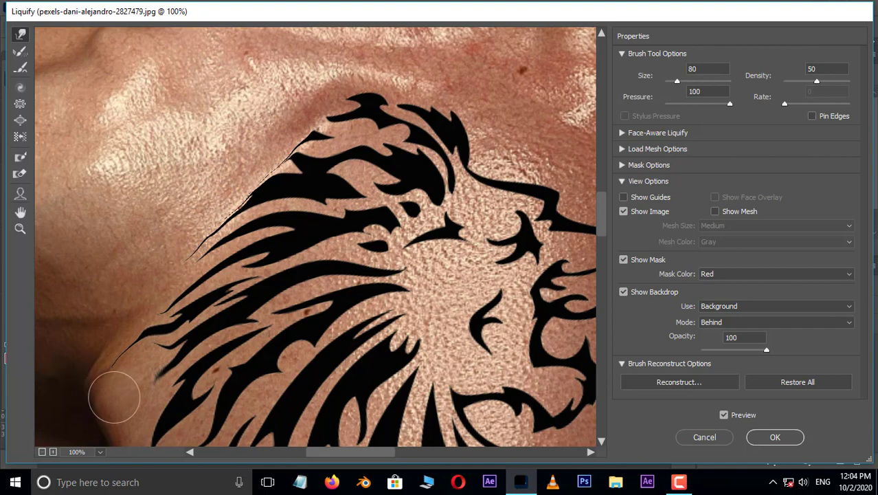
key("ctrl+minus")
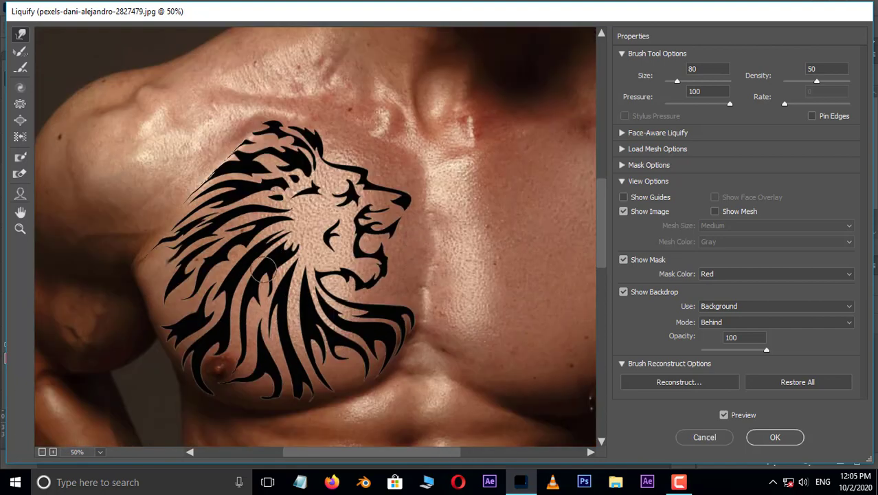
Bloat the lion outward over the pectoral and commit the Liquify as a smart filter.
left_click(20, 122)
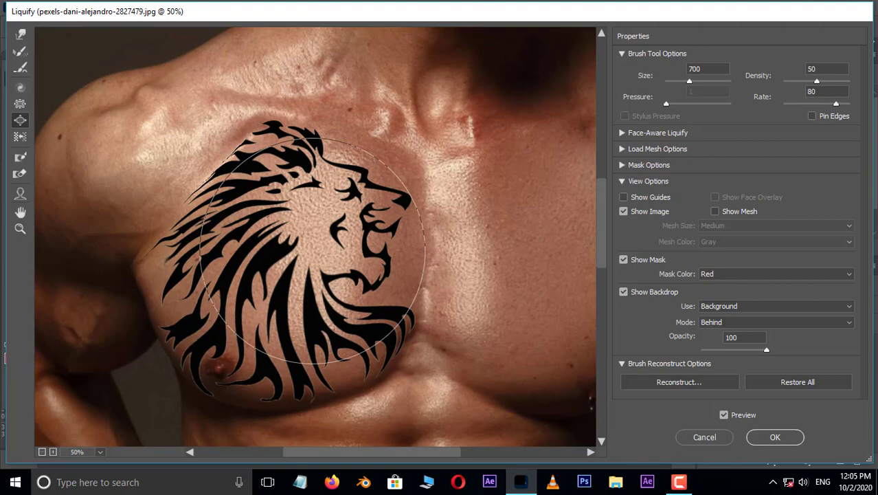
left_click(776, 438)
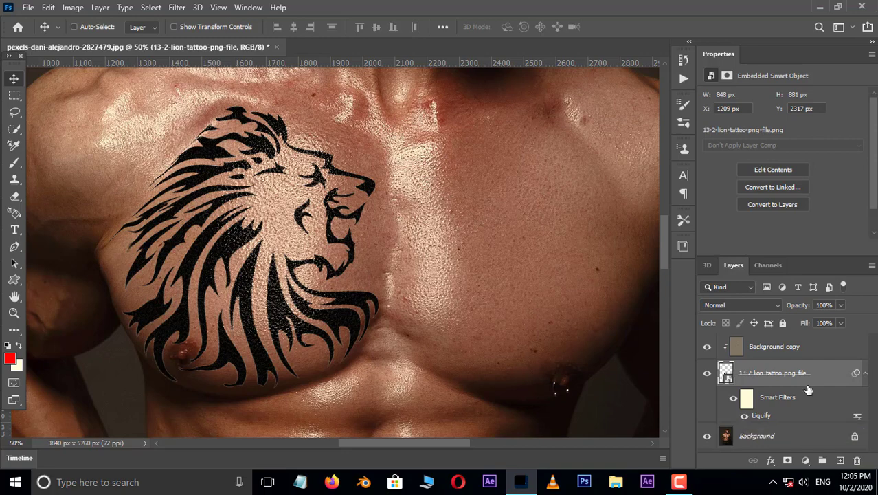
Add a layer mask to the lion layer and paint out stray edges along the lower-left chest.
left_click(788, 460)
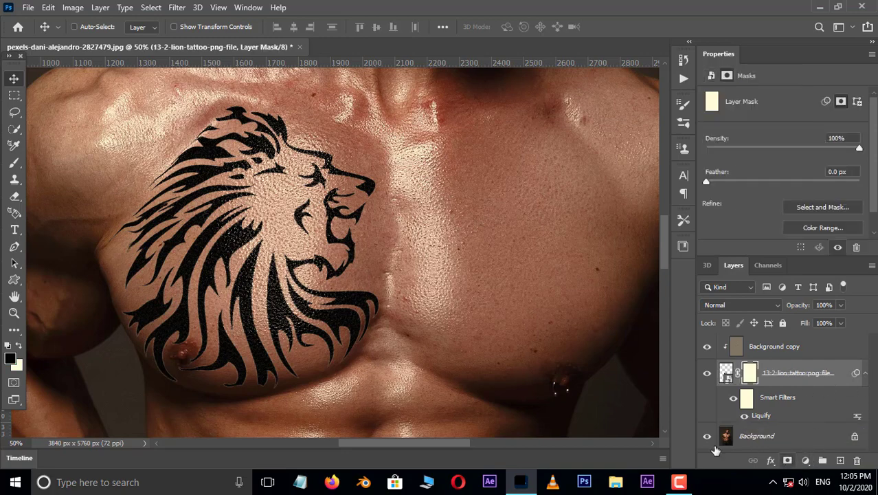
left_click(12, 165)
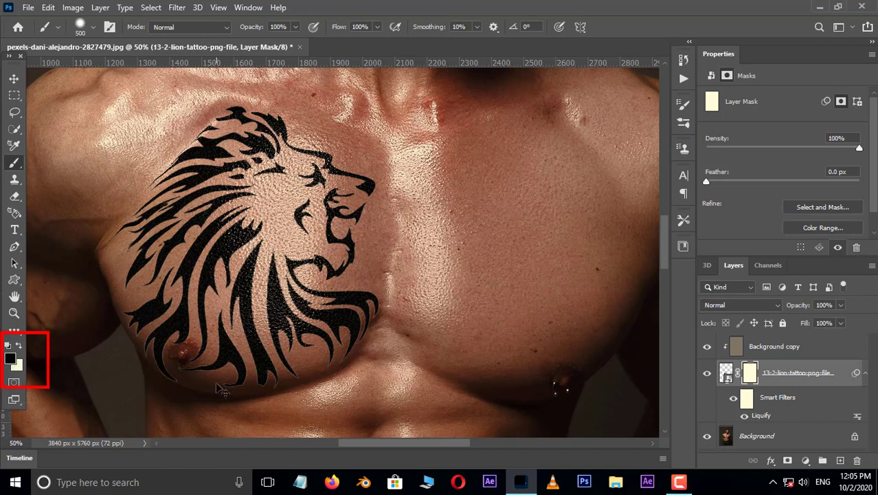
scroll(221, 389, "up", 1)
left_click_drag(255, 290, 295, 190)
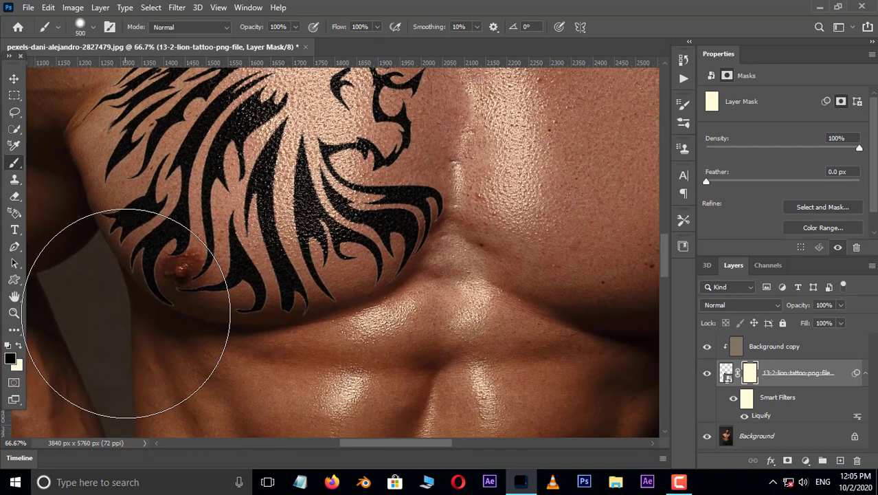
key("bracketleft")
key("bracketleft")
key("bracketleft")
key("bracketleft")
key("bracketleft")
key("bracketleft")
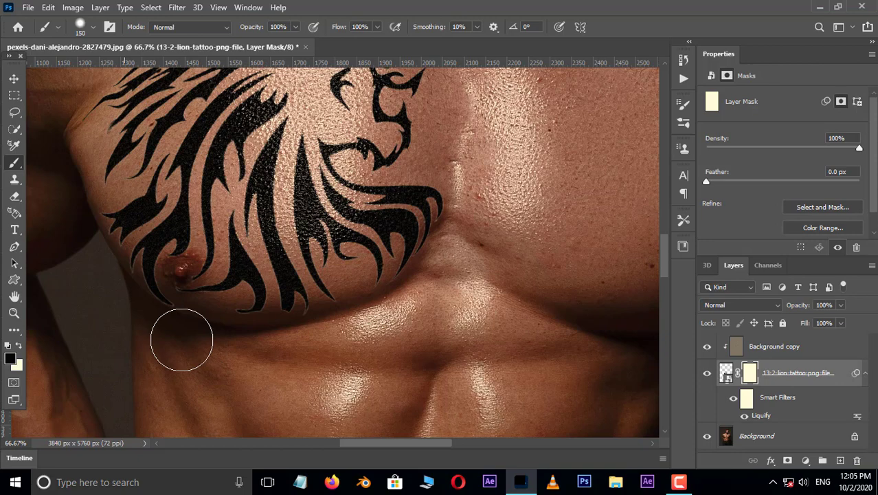
mouse_move(181, 339)
left_mouse_down()
mouse_move(118, 300)
mouse_move(92, 245)
left_mouse_up()
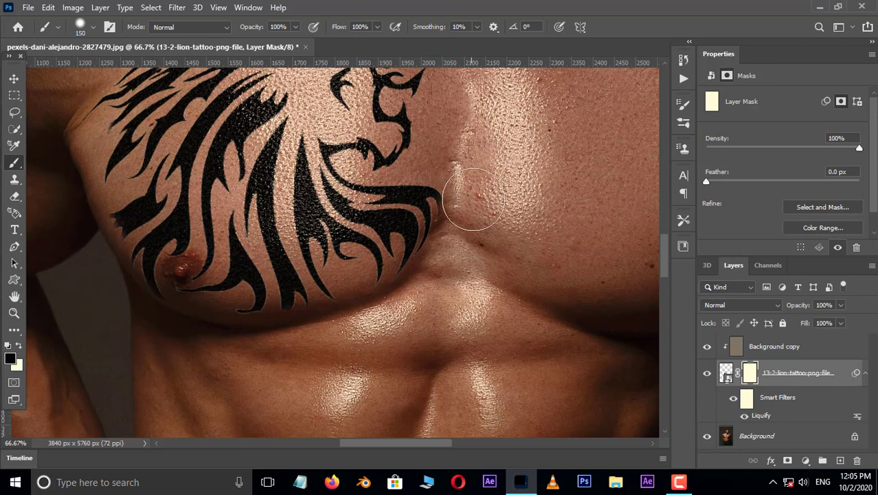
scroll(456, 96, "down", 1)
scroll(456, 153, "up", 1)
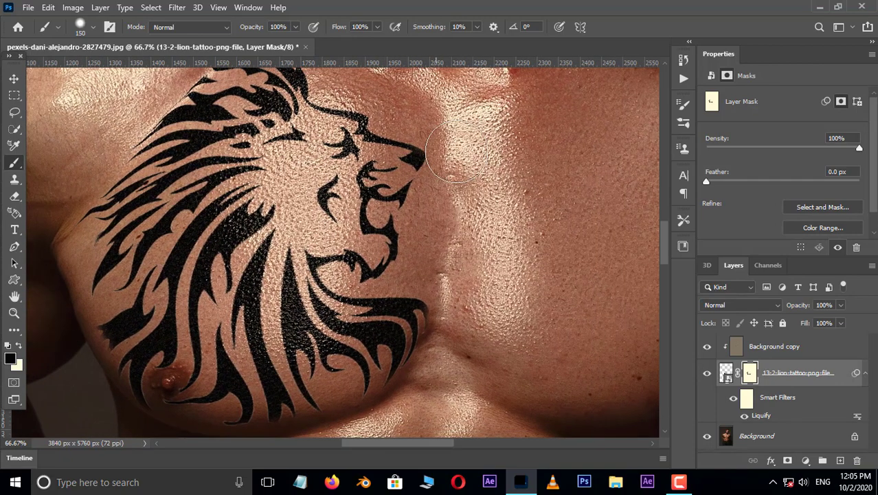
scroll(470, 227, "down", 1)
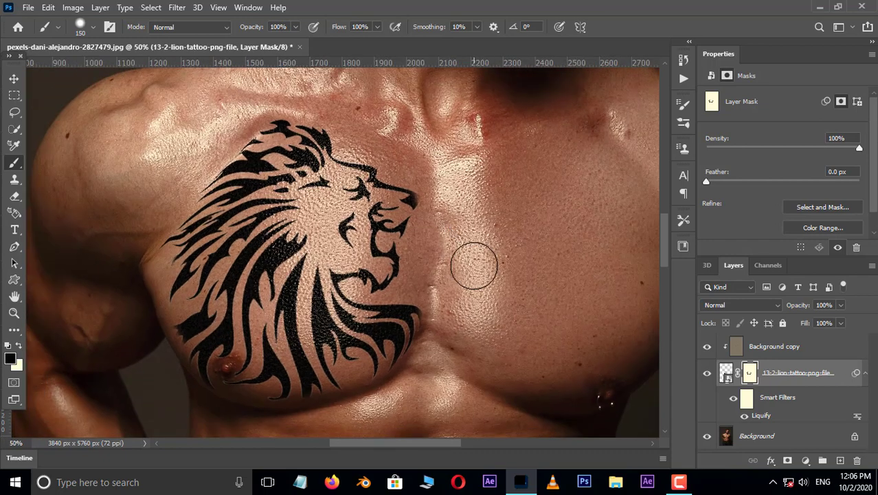
key("v")
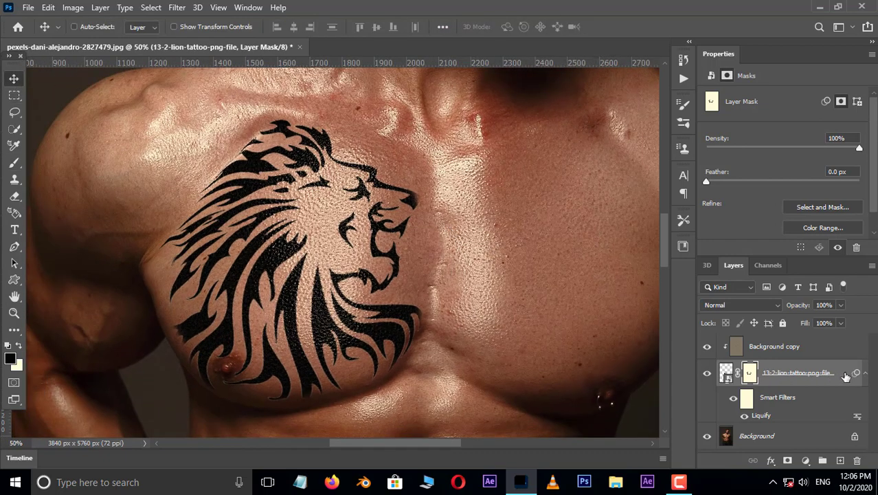
Split the Underlying Layer Blend If white slider so bright skin shows through the lion.
double_click(845, 377)
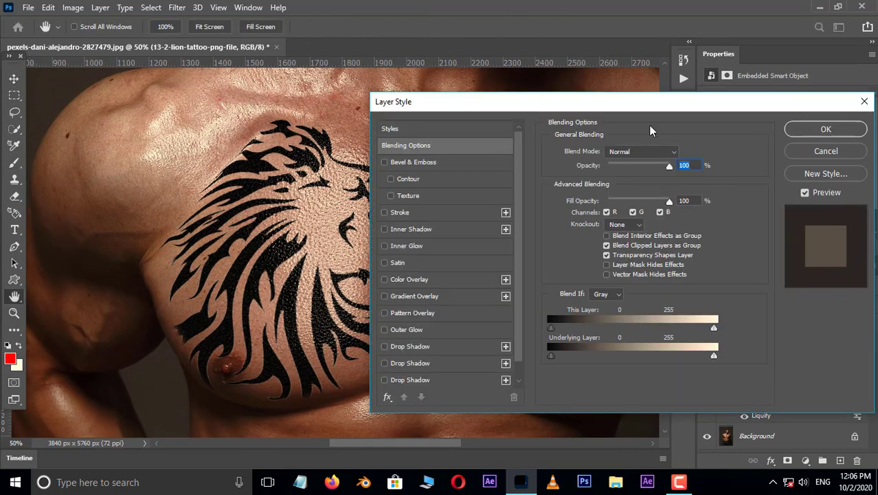
left_click_drag(663, 92, 674, 23)
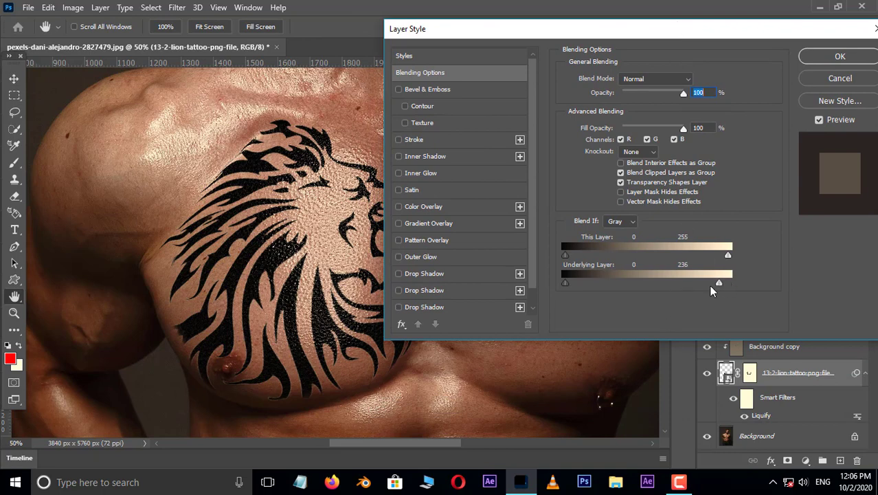
mouse_move(710, 287)
left_mouse_down()
mouse_move(671, 287)
mouse_move(707, 281)
left_mouse_up()
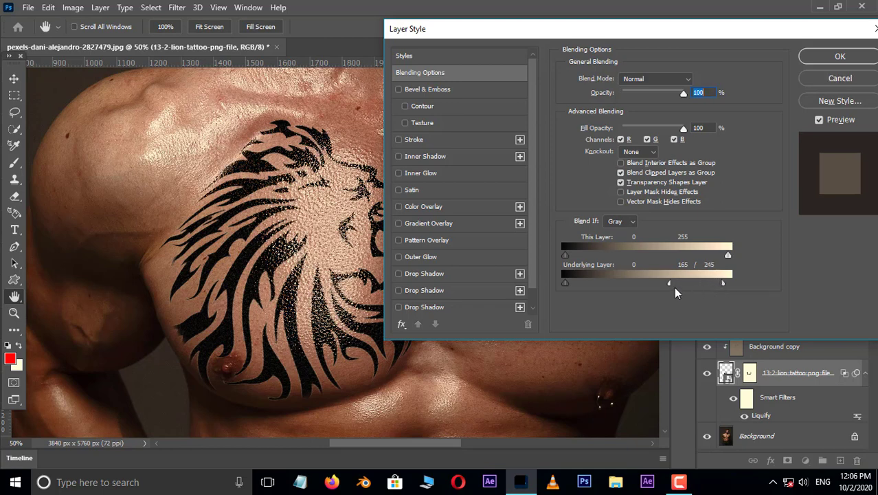
left_click_drag(671, 283, 647, 282)
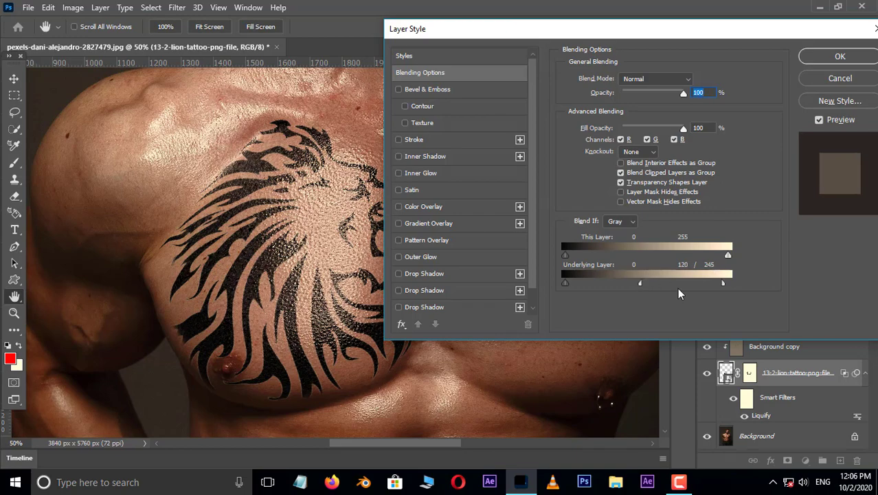
Confirm the blending options and add a 1.5-pixel Gaussian Blur to the tattoo.
left_click(828, 62)
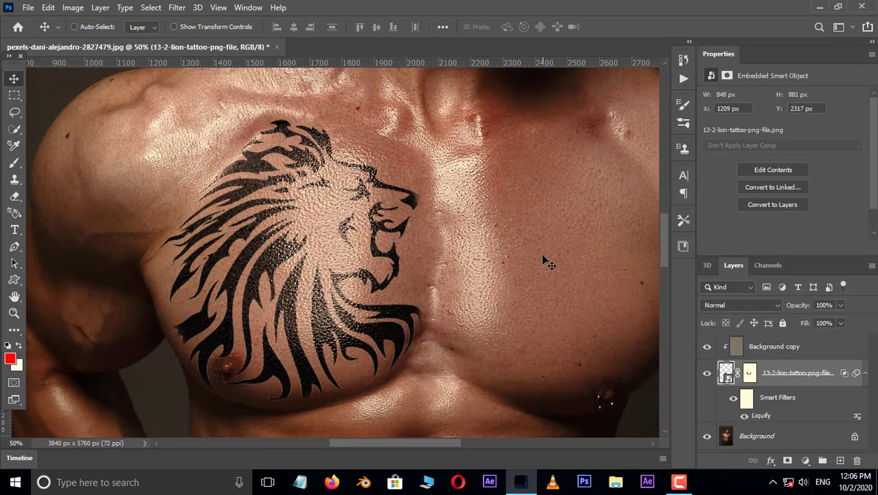
left_click(180, 11)
mouse_move(184, 152)
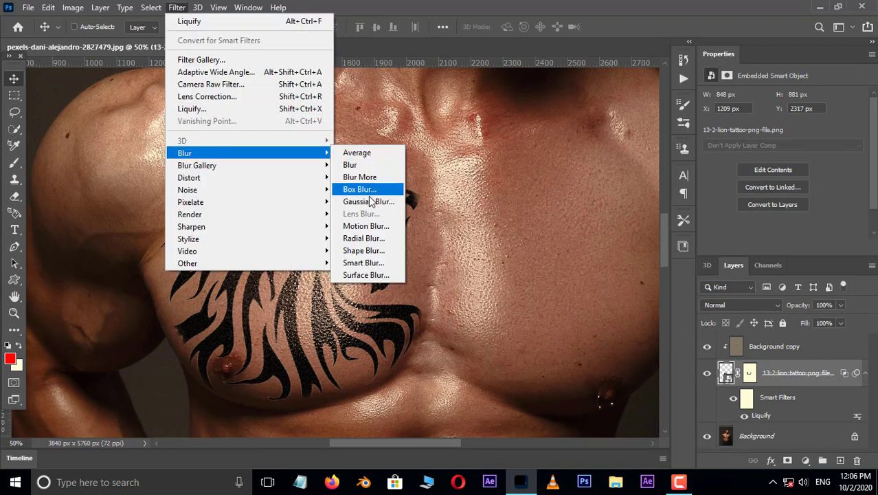
left_click(369, 202)
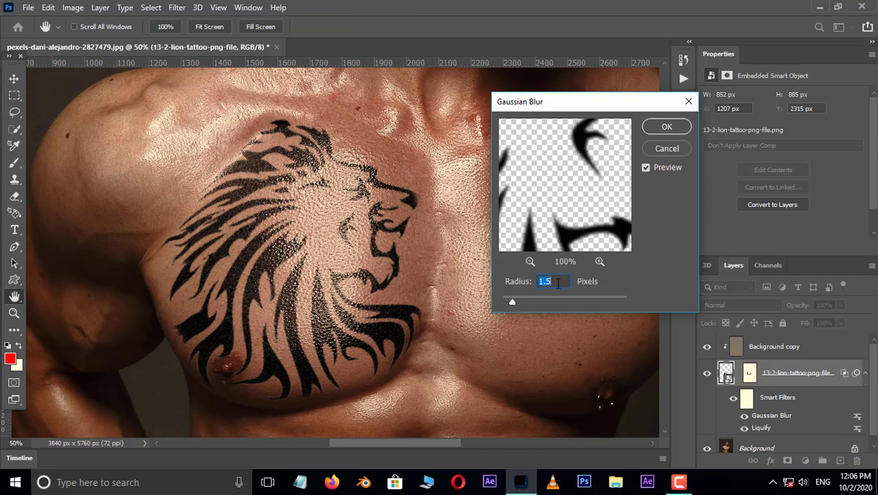
Commit the 1.5-pixel Gaussian Blur and set the lion tattoo layer opacity to 80%.
left_click(664, 129)
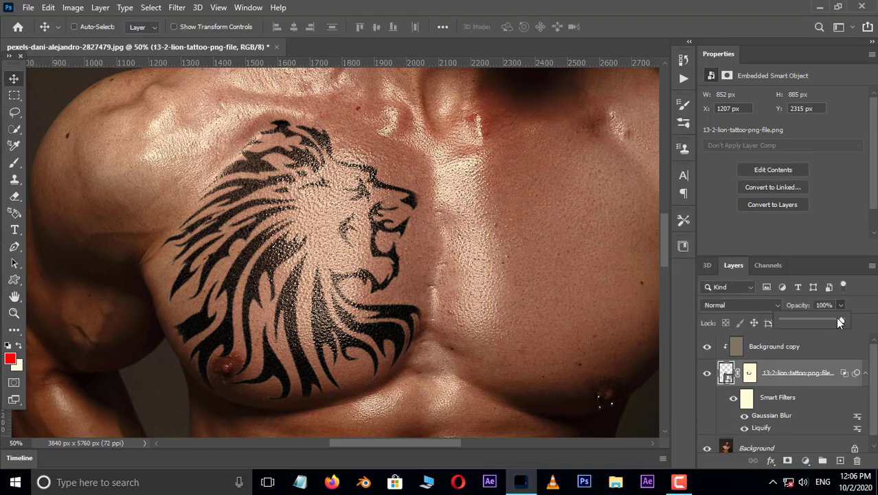
type("80")
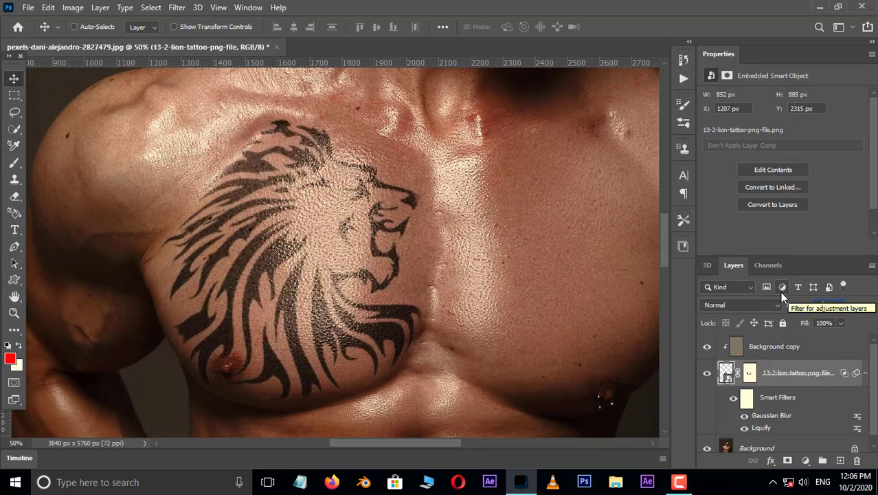